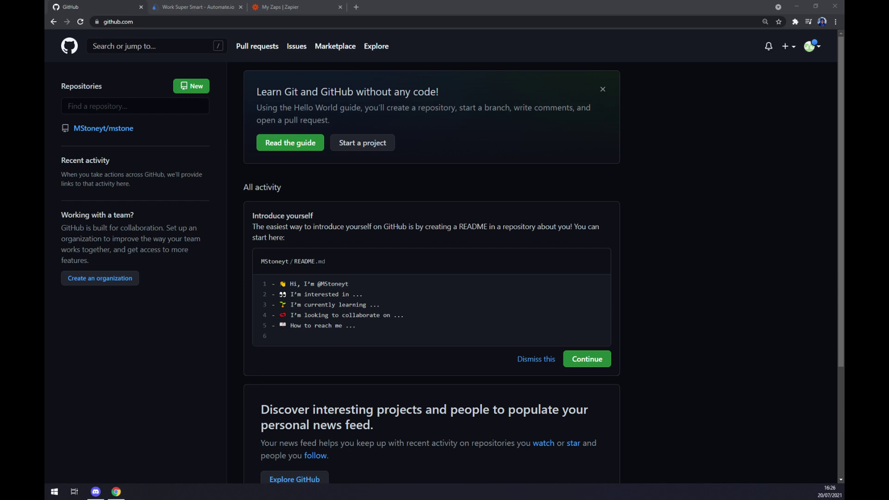
# Open Automate.io's full App Integrations catalogue via Integrations > See All Categories
pyautogui.click(174, 6)
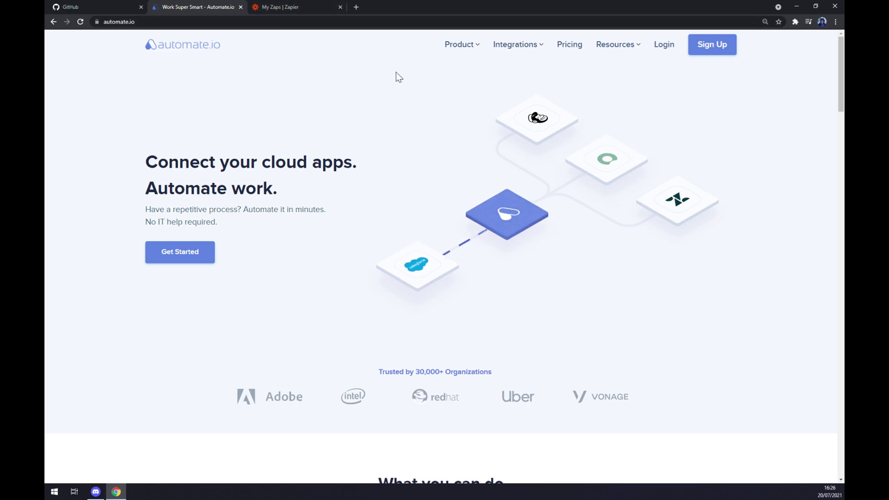
pyautogui.moveTo(527, 55)
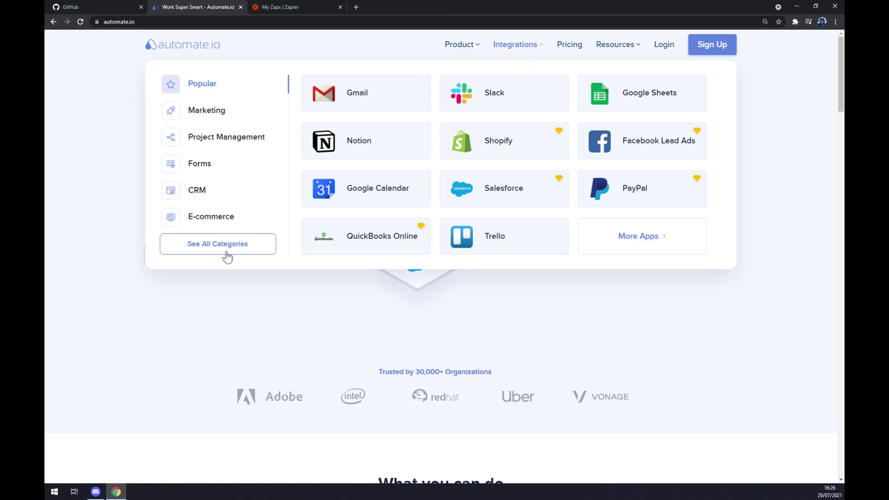
pyautogui.click(257, 246)
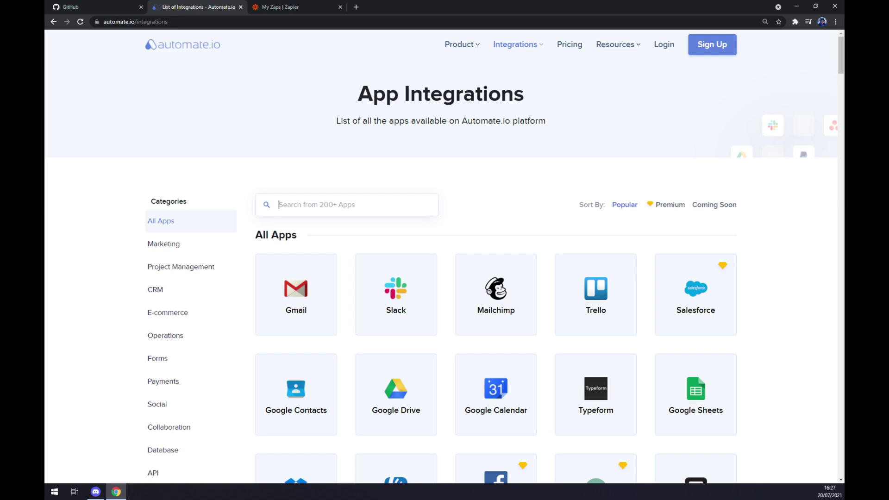
# Search 'gith' to open GitHub, then search 'service' and open the GitHub and ServiceNow page
pyautogui.write('gith')
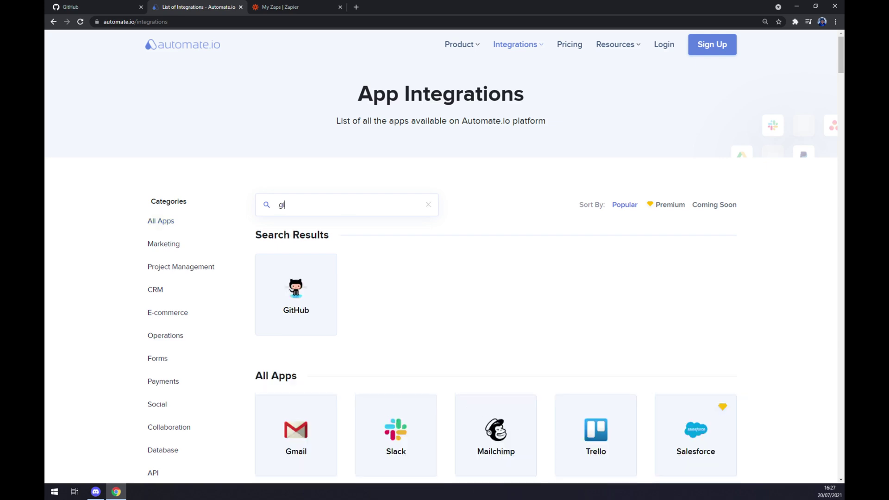
pyautogui.click(301, 280)
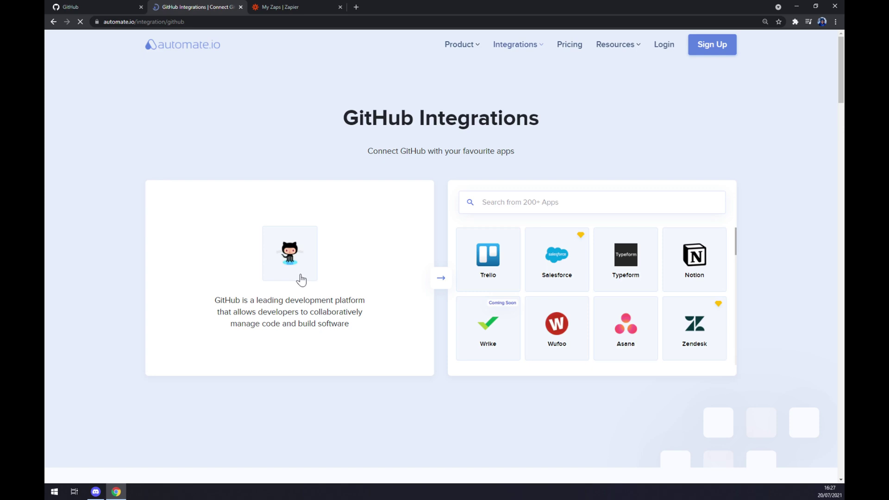
pyautogui.click(482, 202)
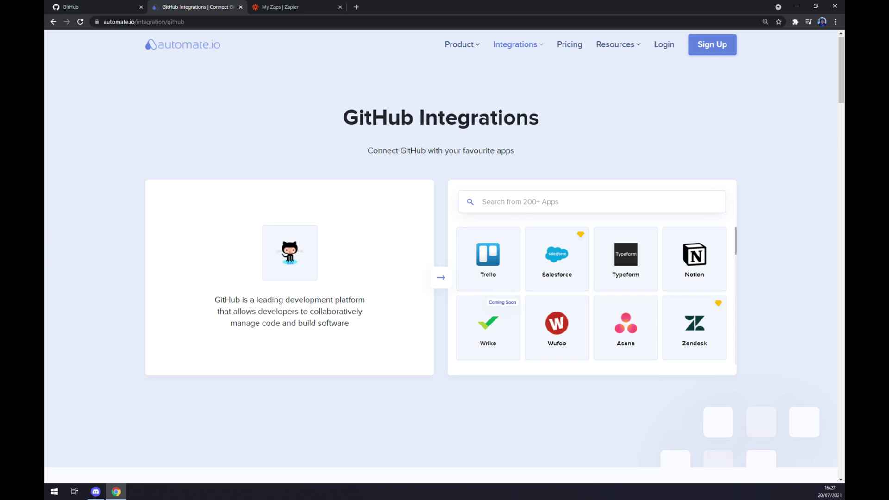
pyautogui.write('service')
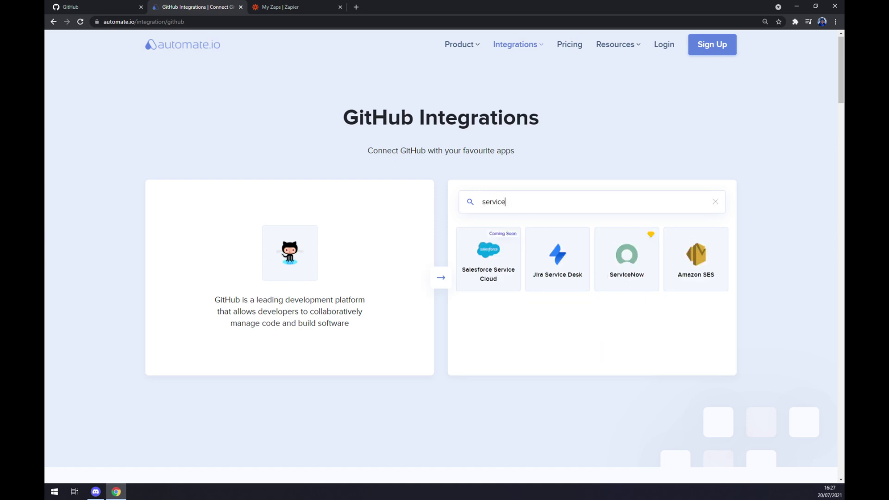
pyautogui.click(630, 254)
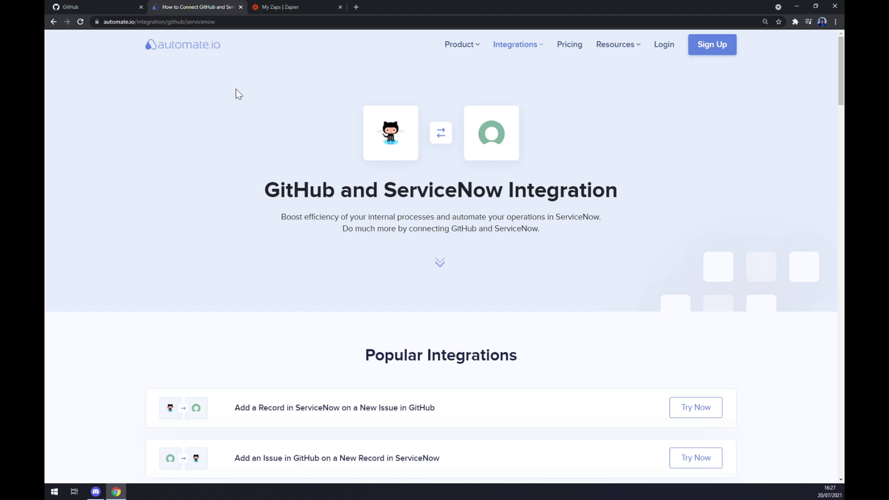
# Scroll through the popular GitHub–ServiceNow workflows and highlight the 'Create your own Integration' heading
pyautogui.scroll(-1, 236, 89)
pyautogui.scroll(-1, 236, 90)
pyautogui.scroll(2, 235, 90)
pyautogui.scroll(-5, 234, 111)
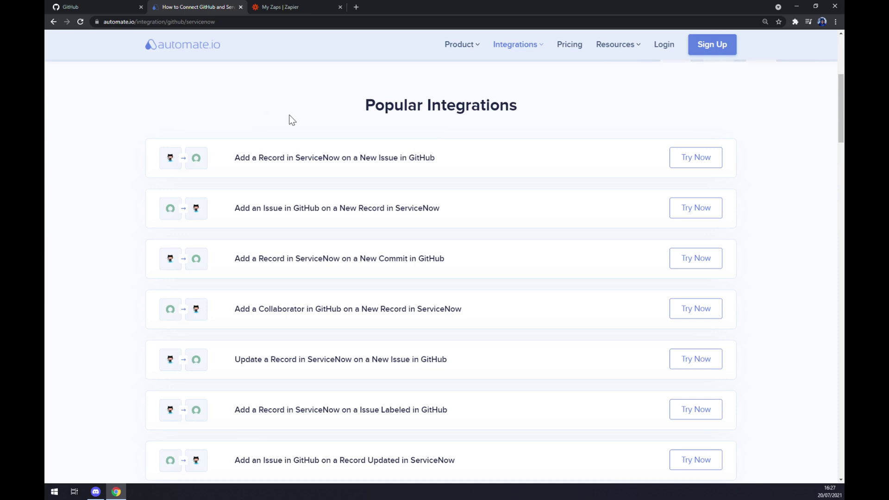
pyautogui.moveTo(350, 106); pyautogui.dragTo(456, 105)
pyautogui.scroll(-1, 456, 105)
pyautogui.scroll(-2, 162, 171)
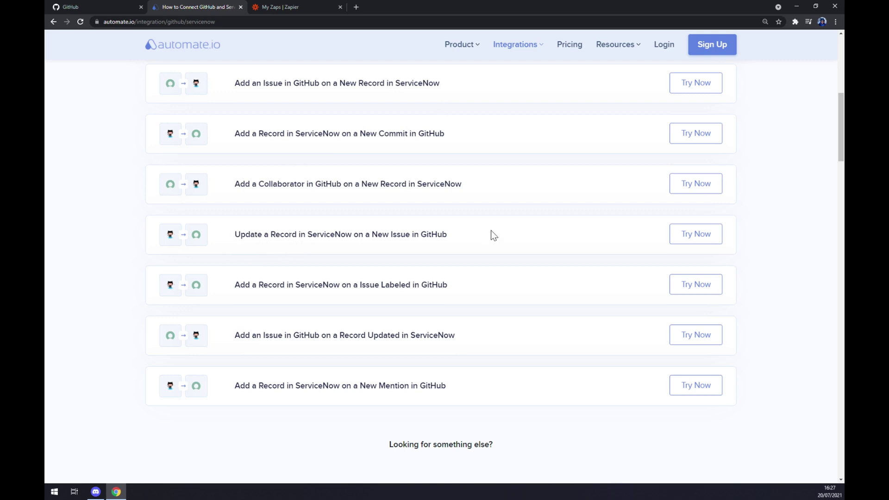
pyautogui.scroll(4, 496, 227)
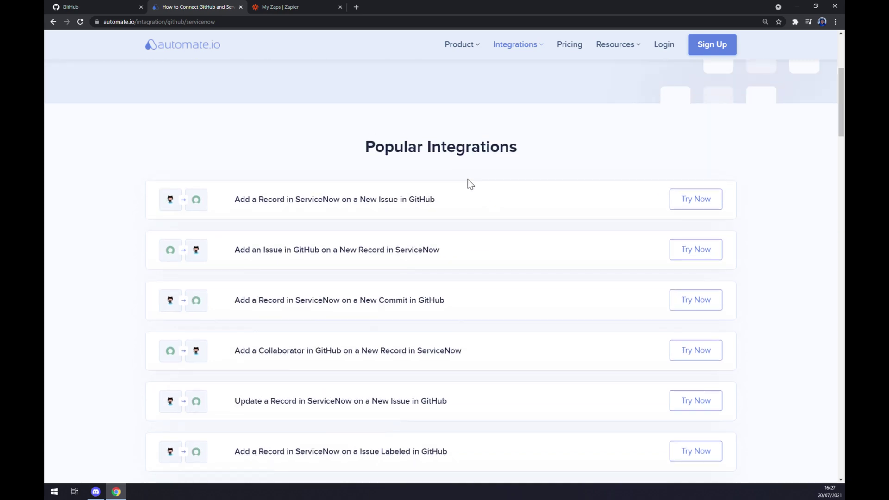
pyautogui.scroll(-1, 471, 176)
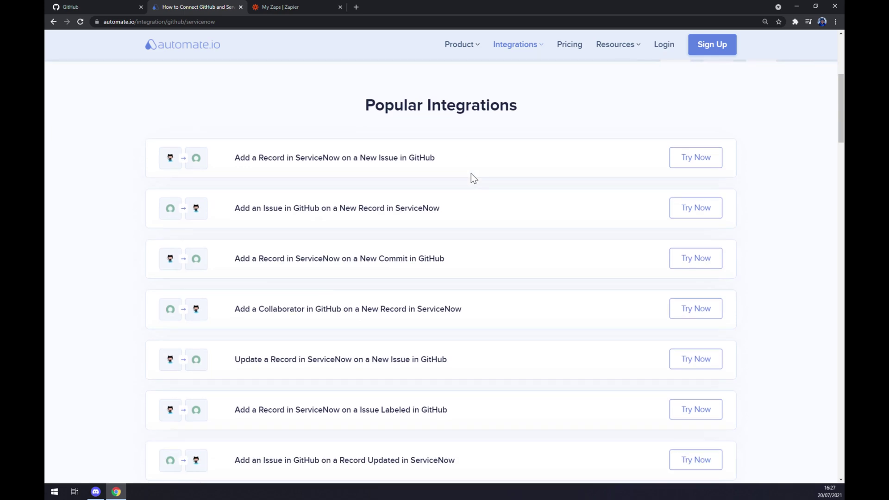
pyautogui.scroll(-6, 471, 174)
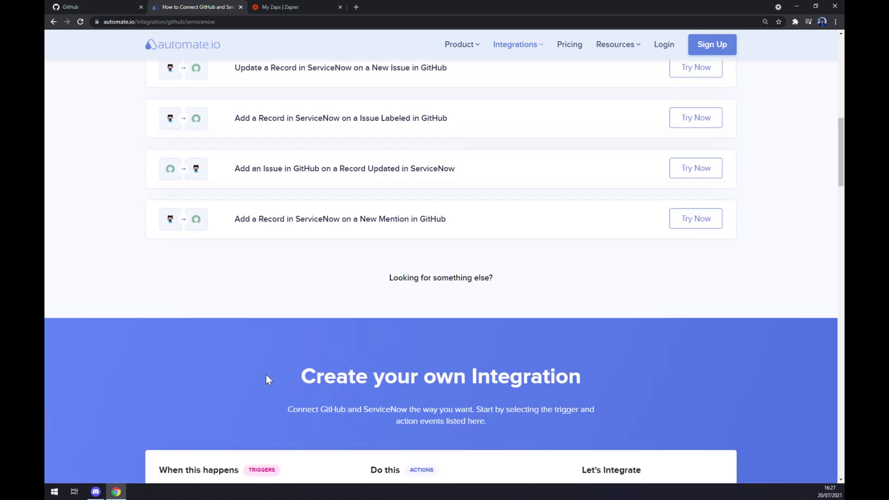
pyautogui.moveTo(266, 374); pyautogui.dragTo(556, 380)
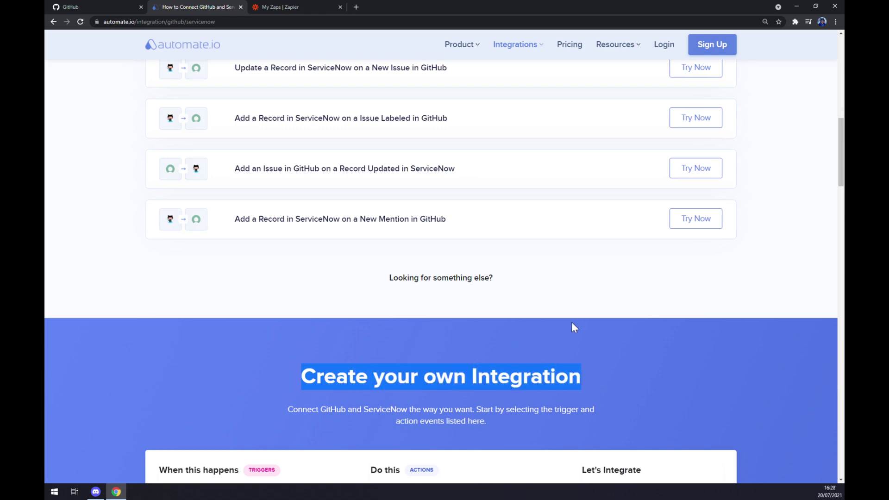
# Pick New Issue as the trigger and Add a Record as the action
pyautogui.scroll(-5, 555, 270)
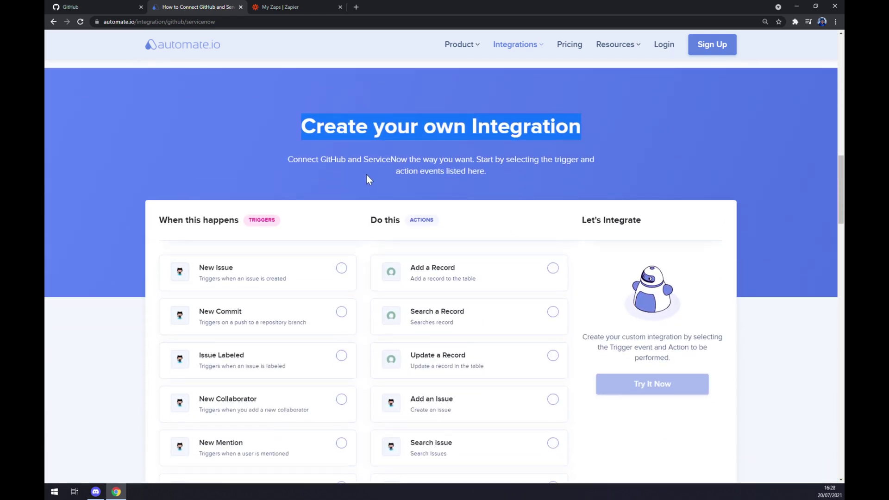
pyautogui.click(365, 176)
pyautogui.scroll(-2, 322, 229)
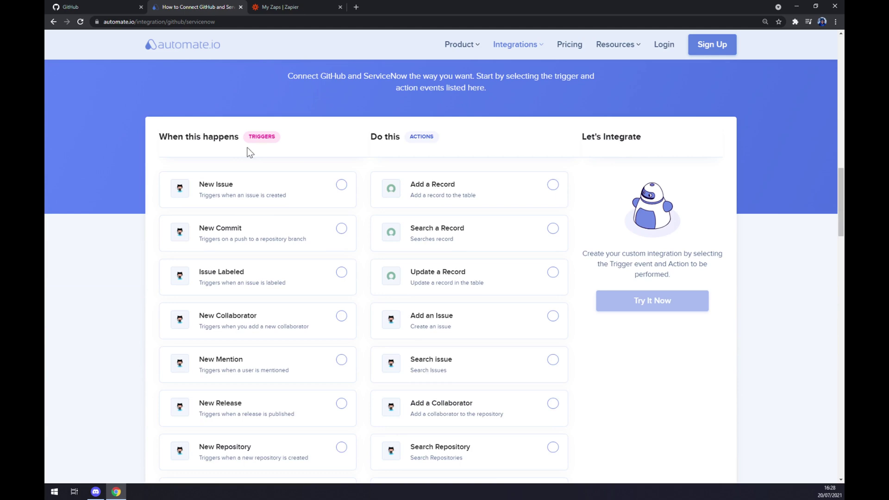
pyautogui.doubleClick(261, 137)
pyautogui.click(305, 133)
pyautogui.scroll(-9, 533, 213)
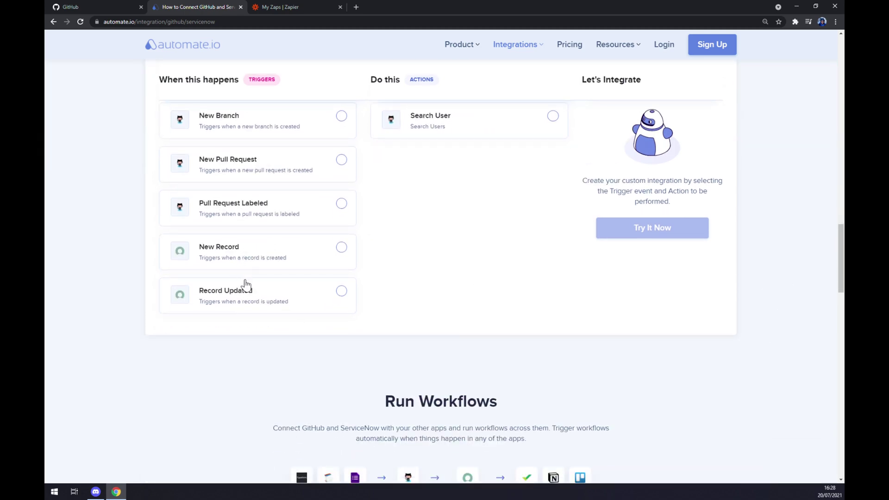
pyautogui.scroll(10, 240, 278)
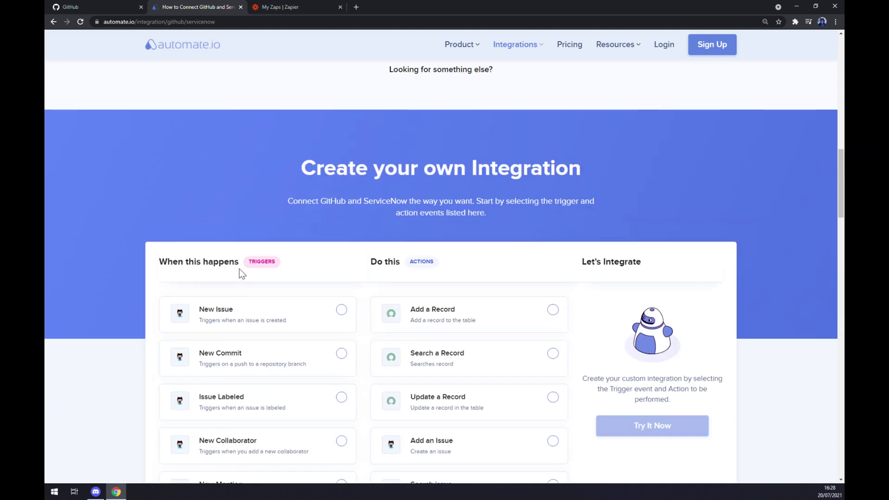
pyautogui.scroll(-1, 248, 306)
pyautogui.click(237, 234)
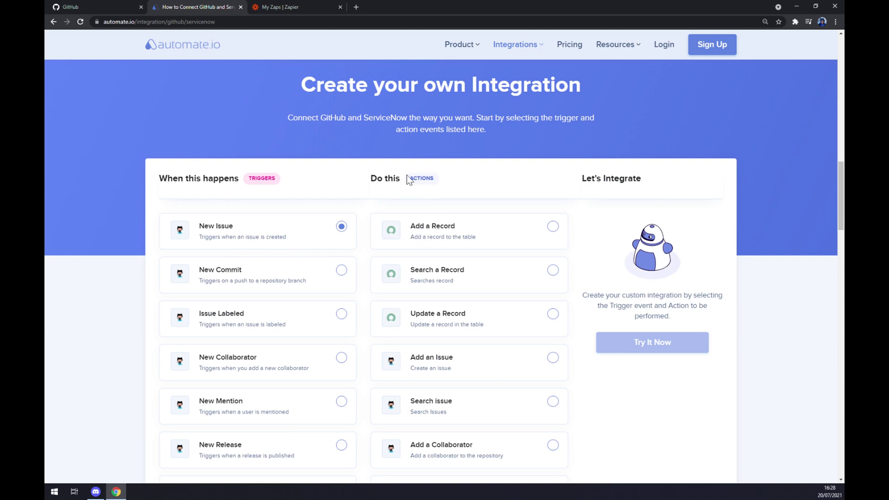
pyautogui.click(479, 199)
pyautogui.click(486, 235)
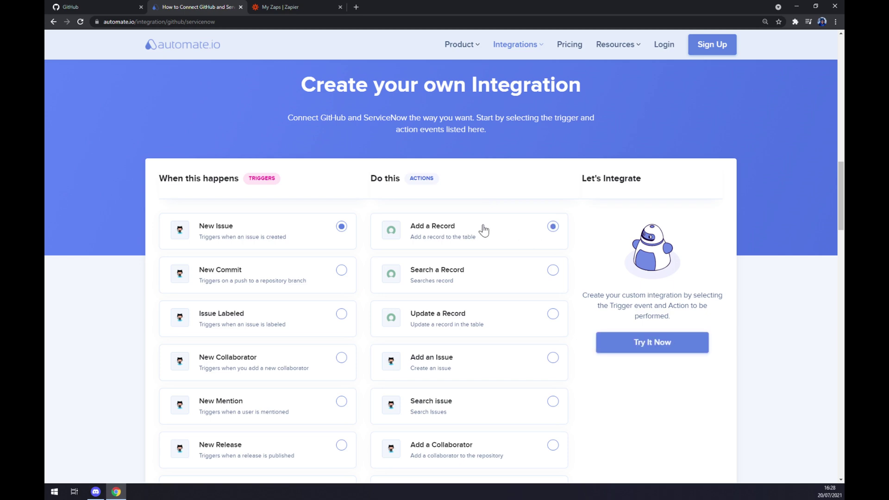
# Launch the integration with Try It Now, then switch to the Zapier My Zaps tab
pyautogui.click(647, 345)
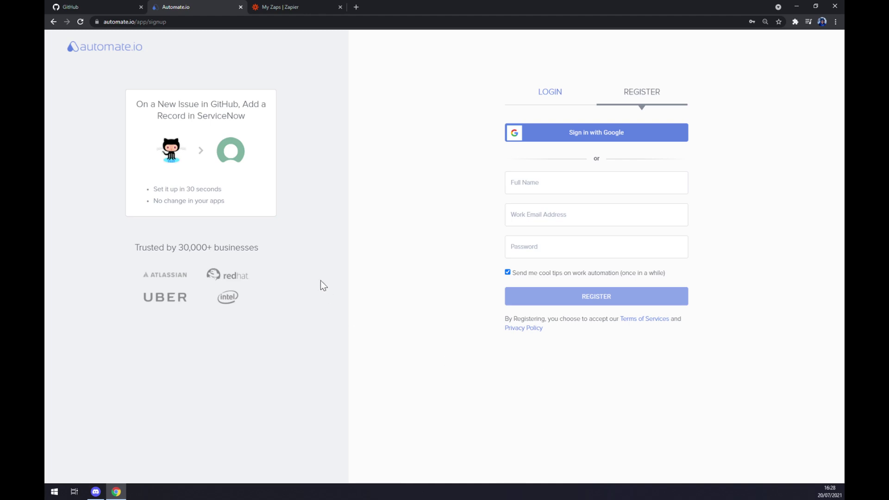
pyautogui.click(283, 6)
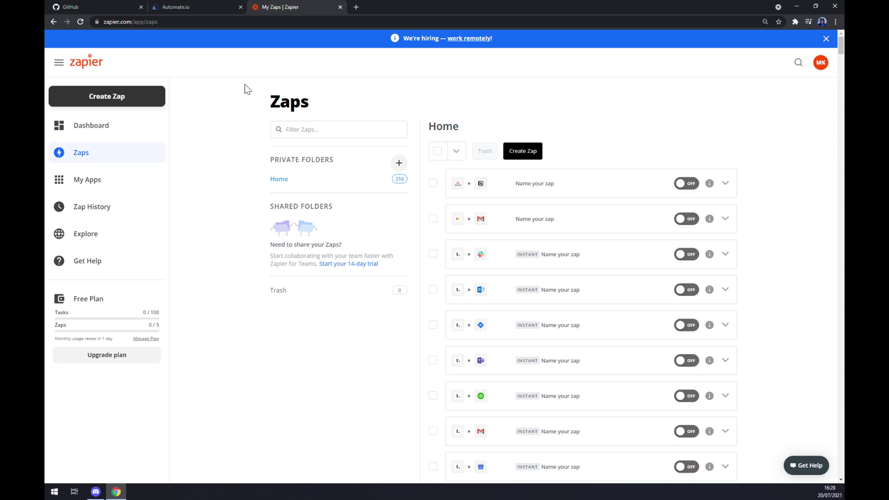
# Create a new zap from the Zapier sidebar
pyautogui.click(152, 101)
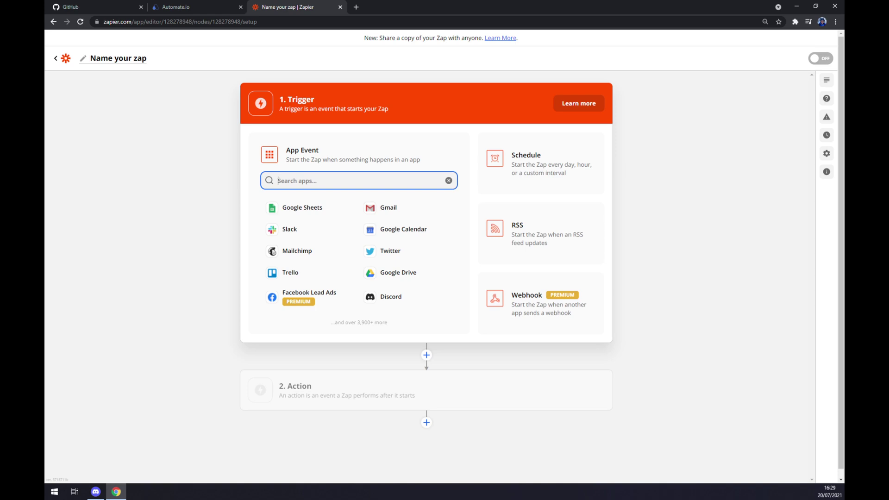
# Set the zap trigger to GitHub's New Organization event and move on to the Action step
pyautogui.write('Gith')
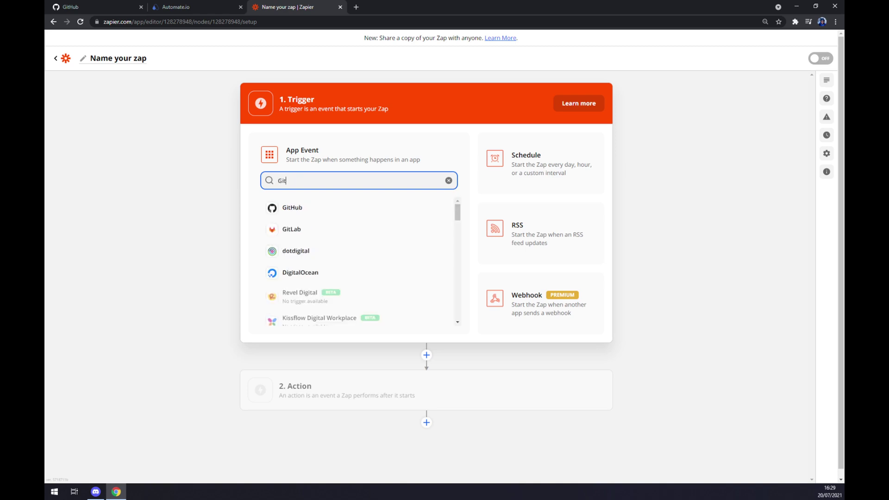
pyautogui.click(299, 208)
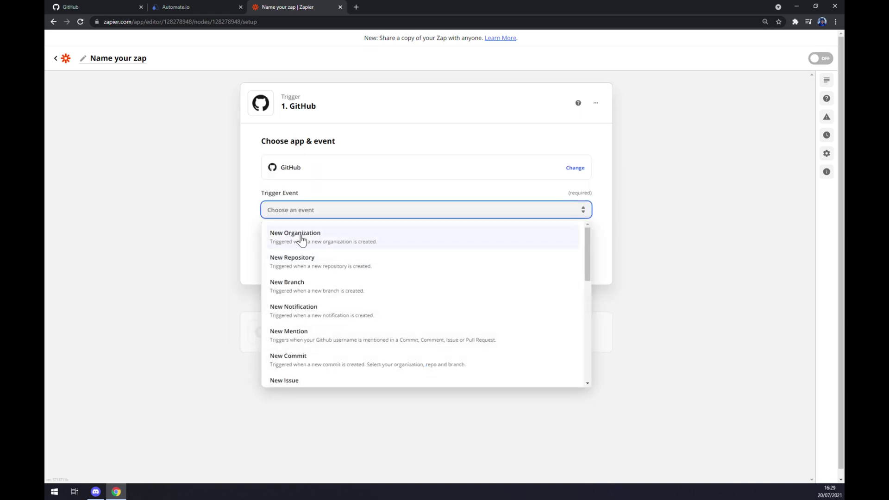
pyautogui.scroll(-5, 302, 240)
pyautogui.scroll(5, 303, 246)
pyautogui.click(301, 241)
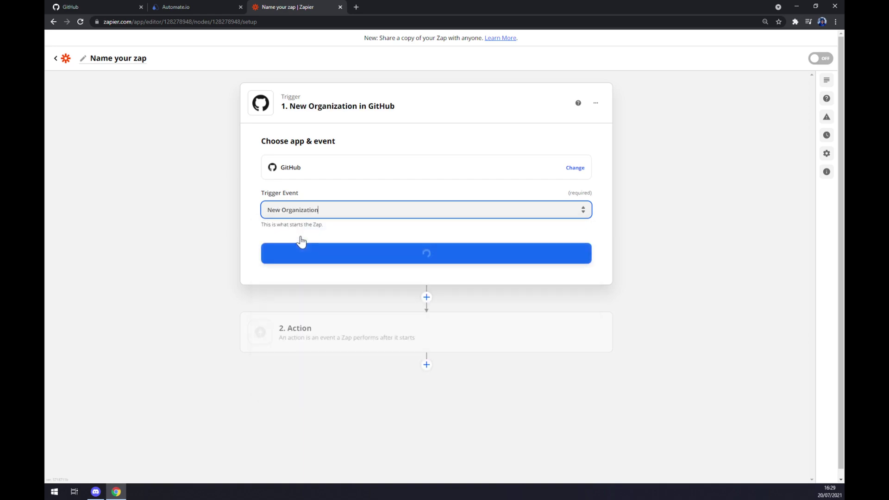
pyautogui.click(368, 262)
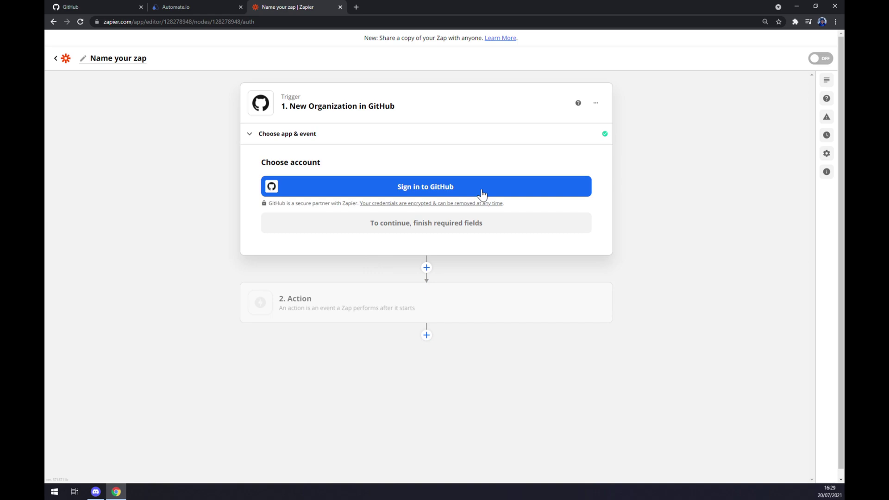
pyautogui.click(367, 301)
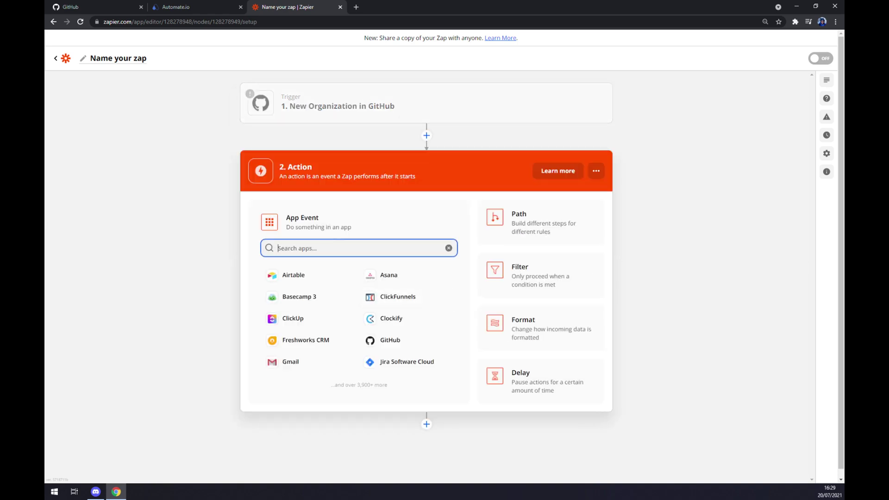
# Set the zap action to ServiceNow's Create Record event and continue to account sign-in
pyautogui.write('service')
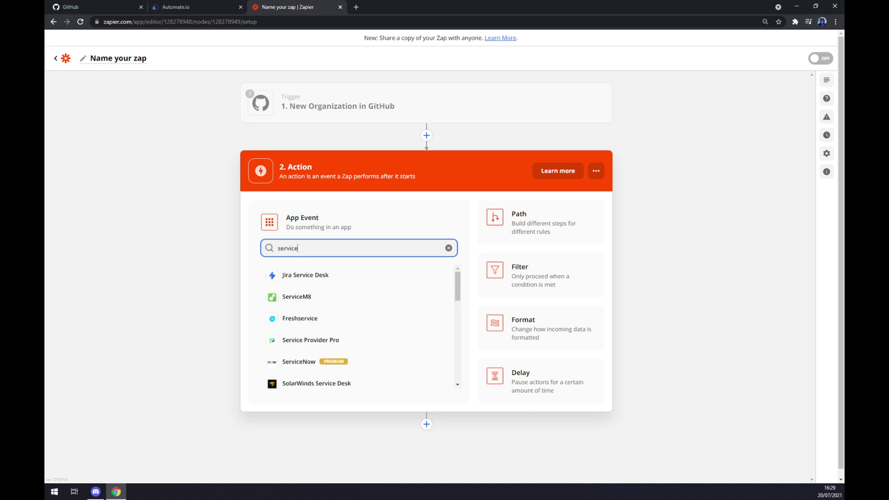
pyautogui.click(318, 362)
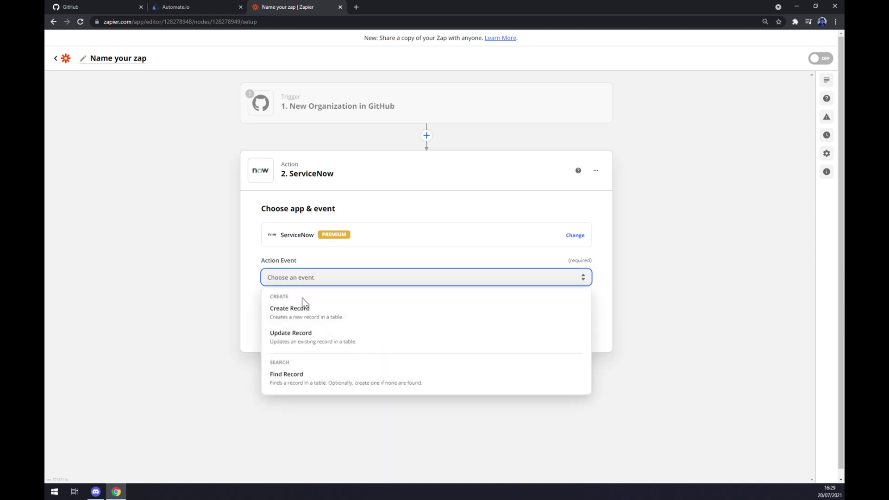
pyautogui.click(291, 310)
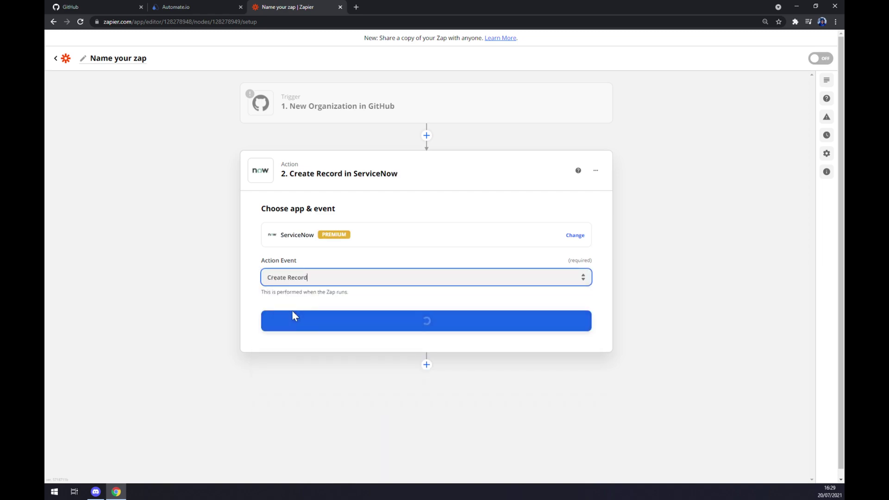
pyautogui.click(313, 323)
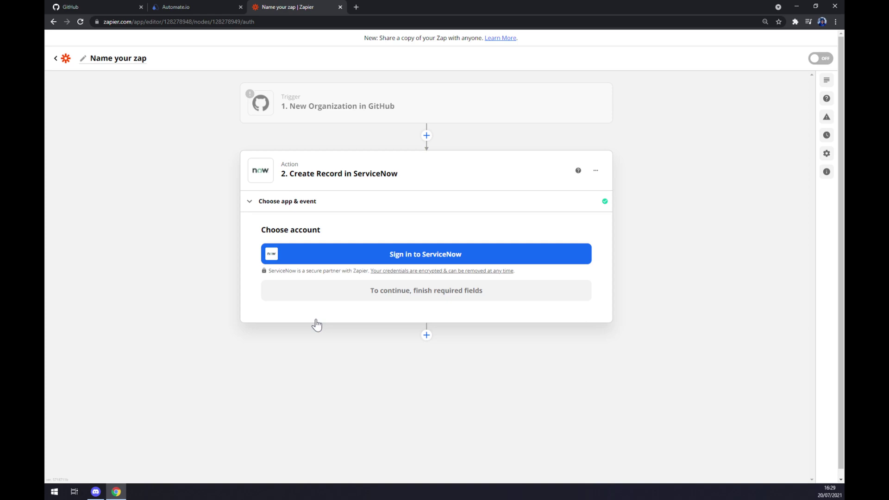